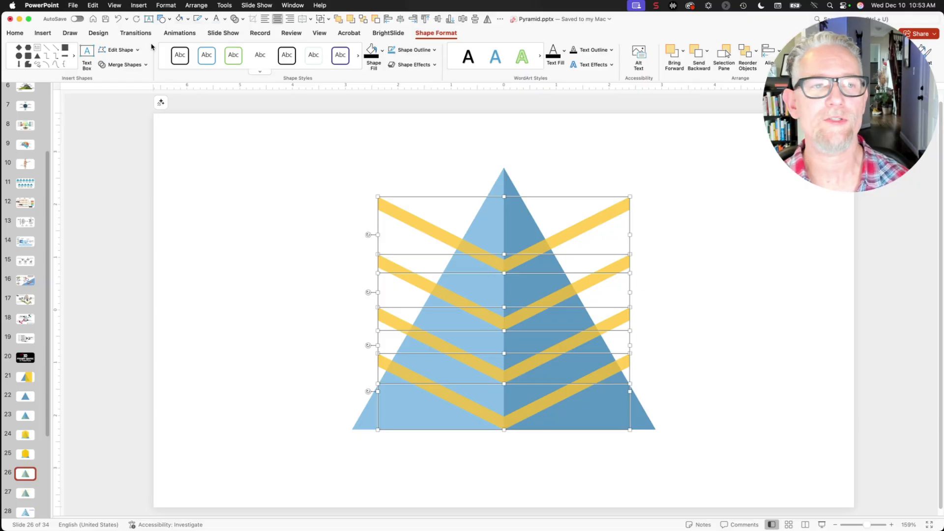
# Distribute the four chevron stripes vertically on slide 26, then move to slide 27.
pyautogui.click(16, 33)
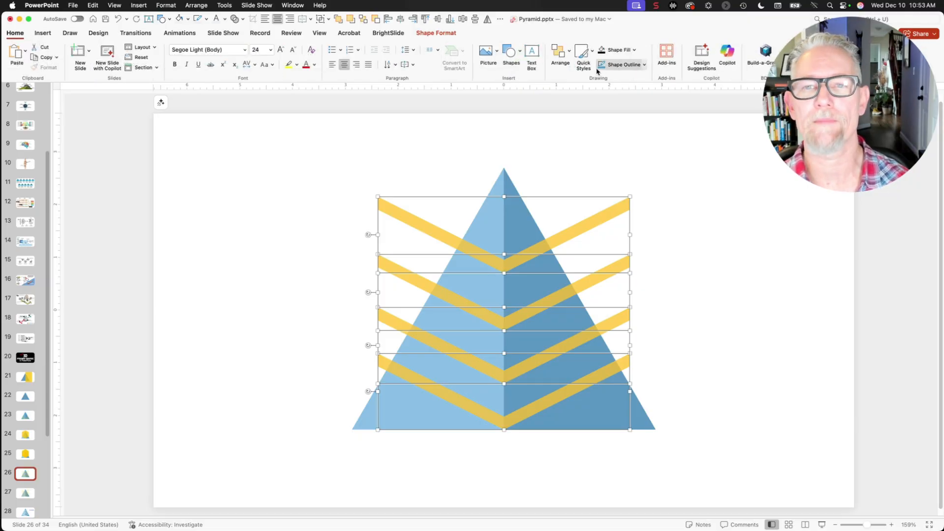
pyautogui.click(558, 49)
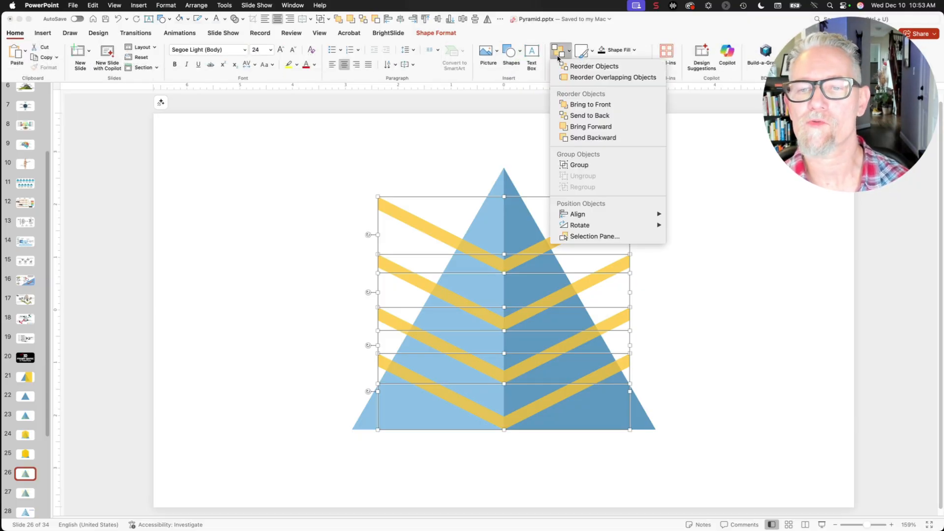
pyautogui.moveTo(580, 216)
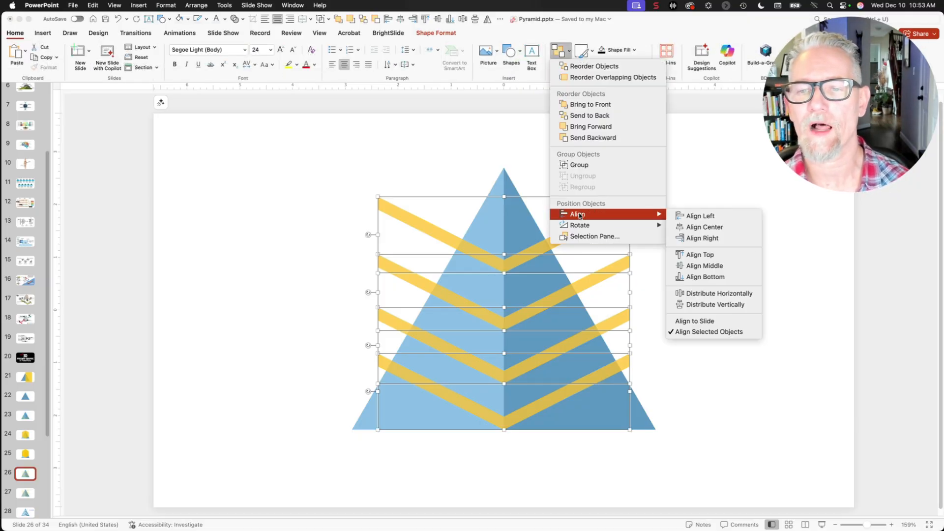
pyautogui.click(726, 305)
pyautogui.scroll(-3, 35, 459)
pyautogui.click(27, 450)
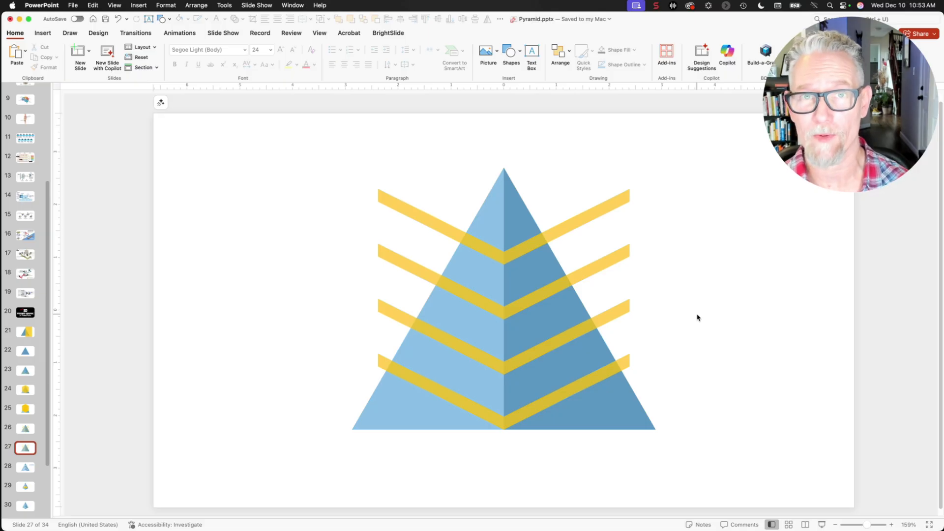
# Try subtracting the bottom chevron from the pyramid's right half, then undo the cut.
pyautogui.moveTo(585, 382); pyautogui.dragTo(568, 426)
pyautogui.press('super+z')
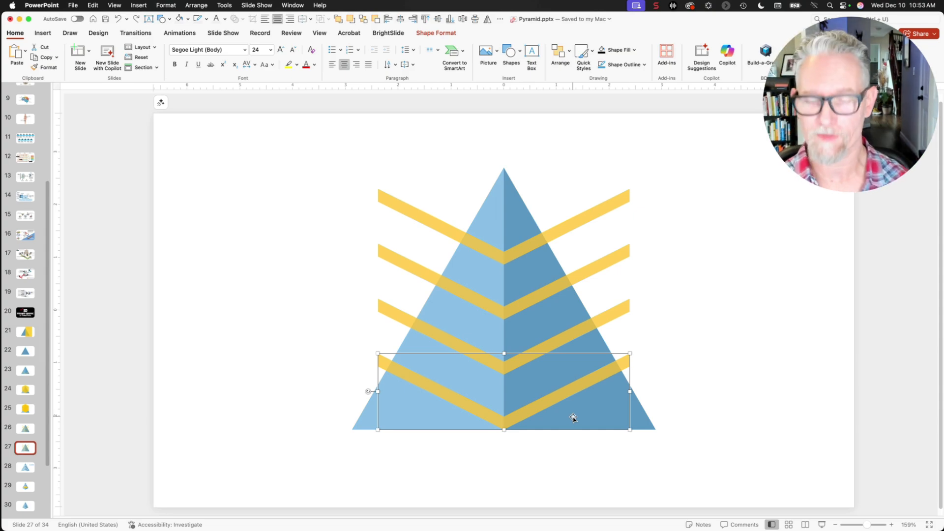
pyautogui.click(696, 424)
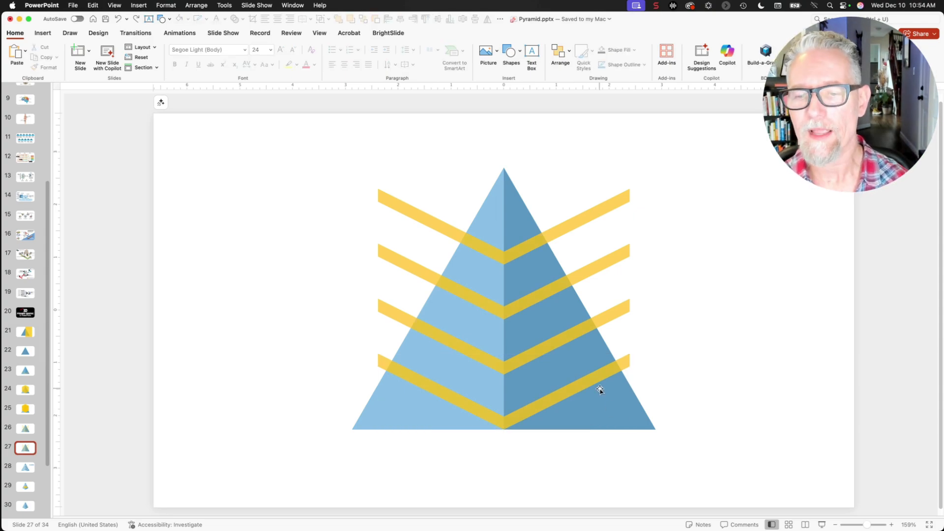
pyautogui.moveTo(614, 391)
pyautogui.mouseDown()
pyautogui.moveTo(547, 374)
pyautogui.moveTo(641, 353)
pyautogui.moveTo(718, 376)
pyautogui.moveTo(614, 389)
pyautogui.mouseUp()
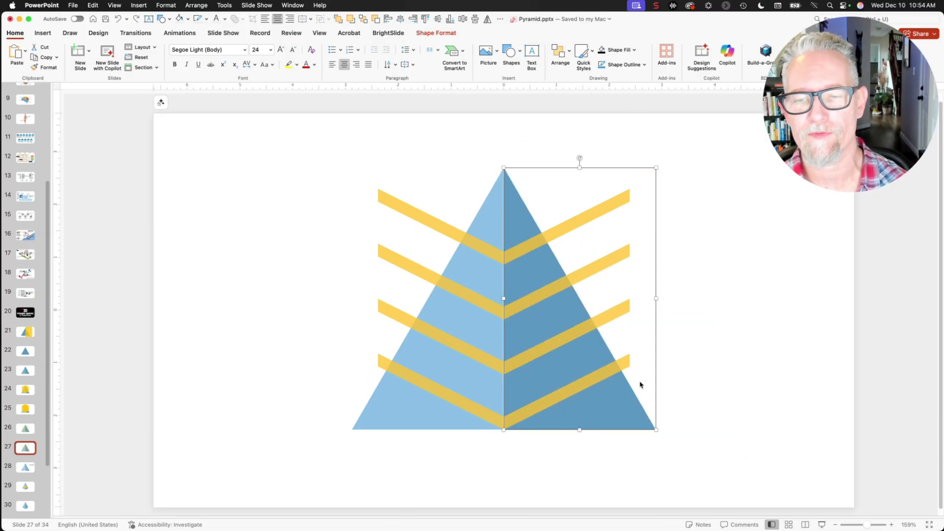
pyautogui.keyDown('shift'); pyautogui.click(608, 370); pyautogui.keyUp('shift')
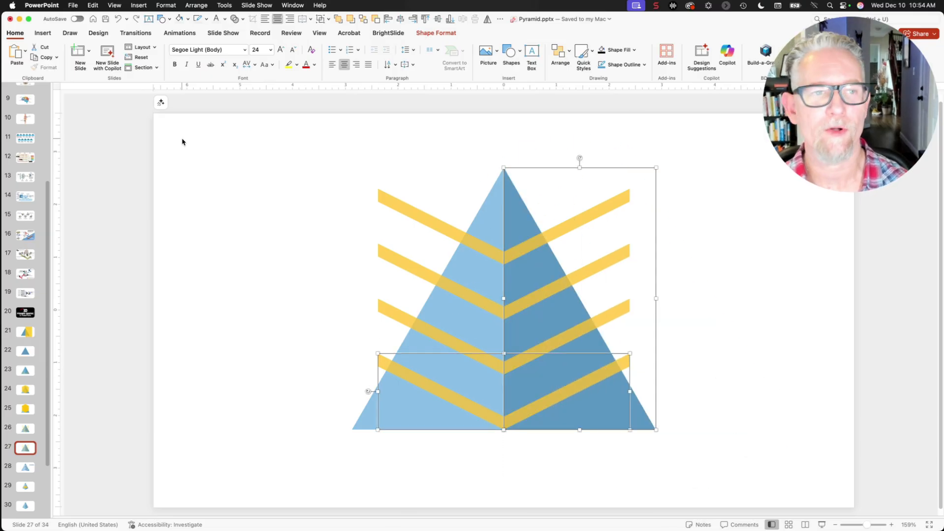
pyautogui.click(445, 37)
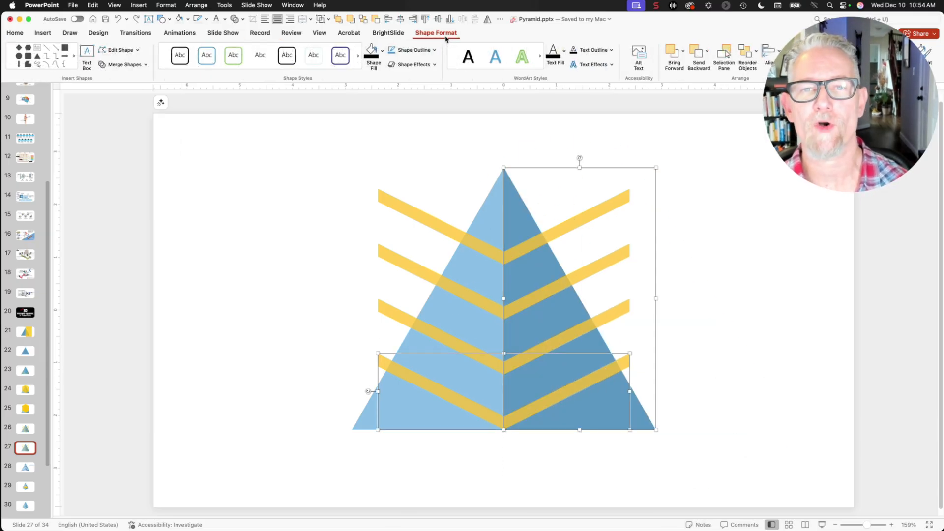
pyautogui.click(112, 67)
pyautogui.click(125, 122)
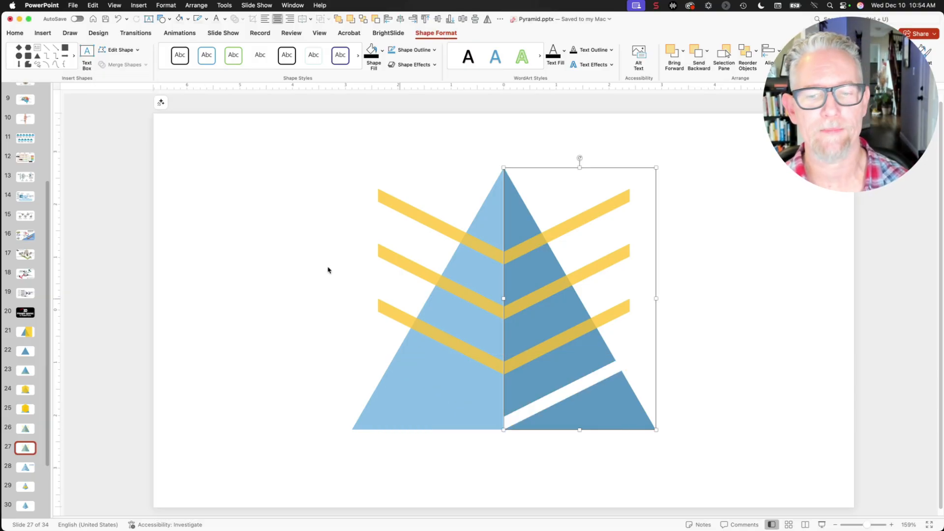
pyautogui.click(698, 313)
pyautogui.press('super+z')
# Subtract the bottom chevron from the pyramid's left half and go to slide 28.
pyautogui.moveTo(407, 404); pyautogui.dragTo(363, 383)
pyautogui.press('super+z')
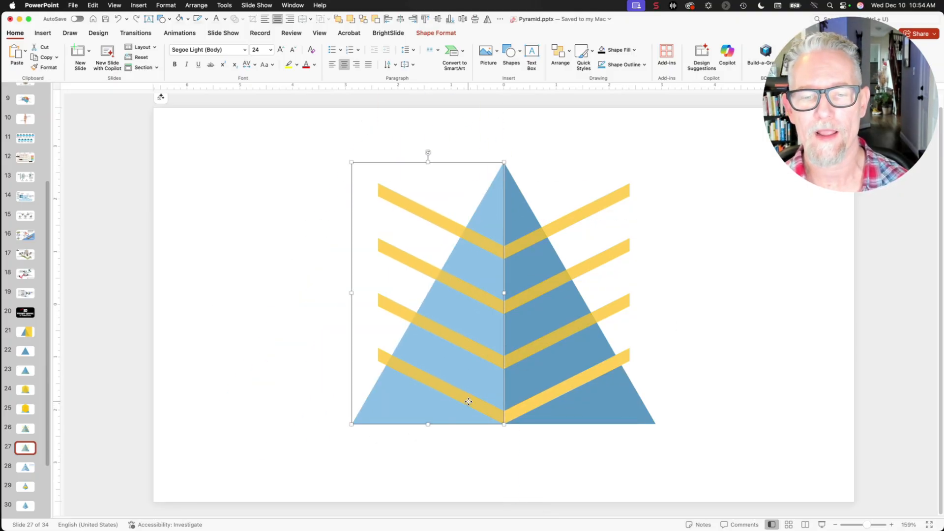
pyautogui.keyDown('shift'); pyautogui.click(469, 402); pyautogui.keyUp('shift')
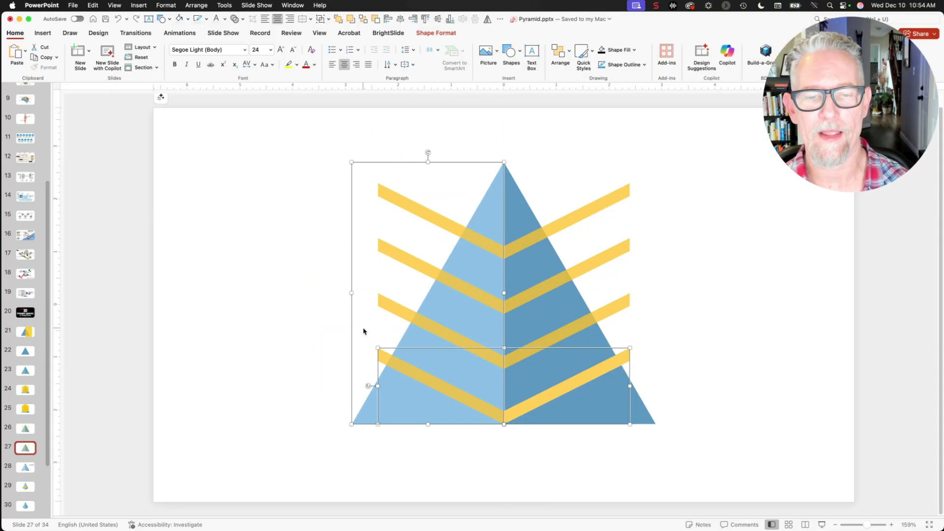
pyautogui.click(436, 33)
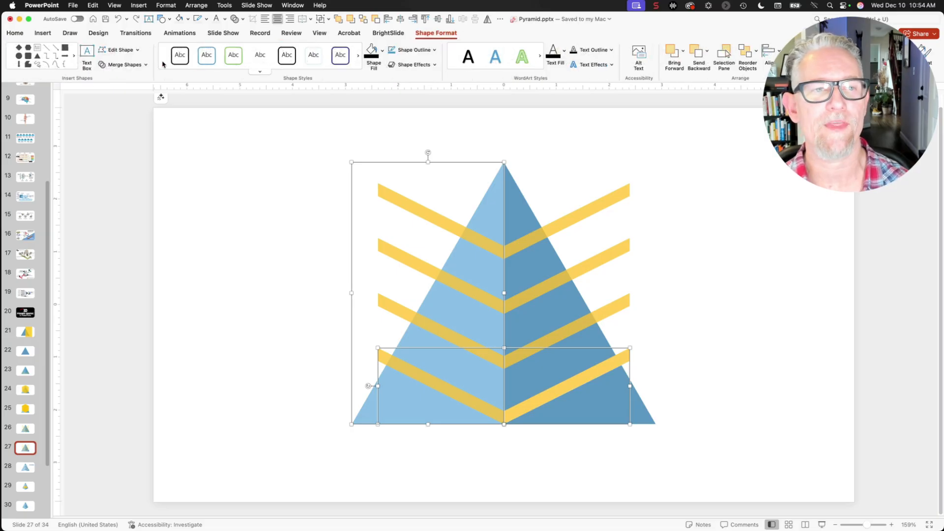
pyautogui.click(134, 64)
pyautogui.click(128, 121)
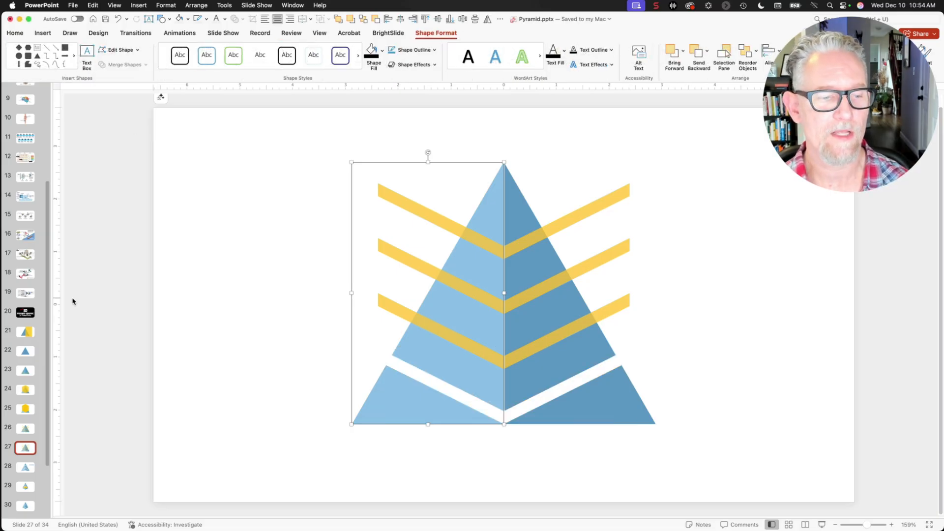
pyautogui.click(26, 470)
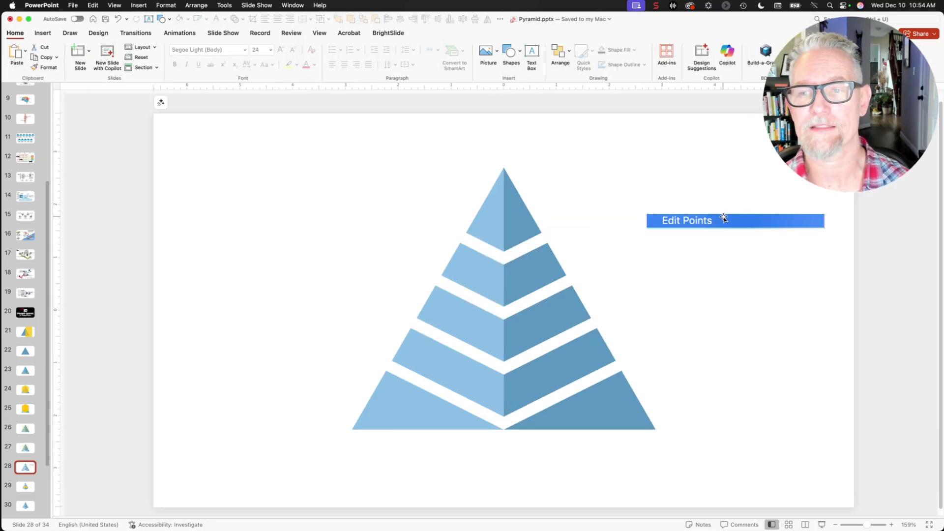
# Zoom in and delete the two bottom vertices of the pyramid's right half using Edit Points.
pyautogui.click(704, 221)
pyautogui.moveTo(646, 215); pyautogui.dragTo(336, 187)
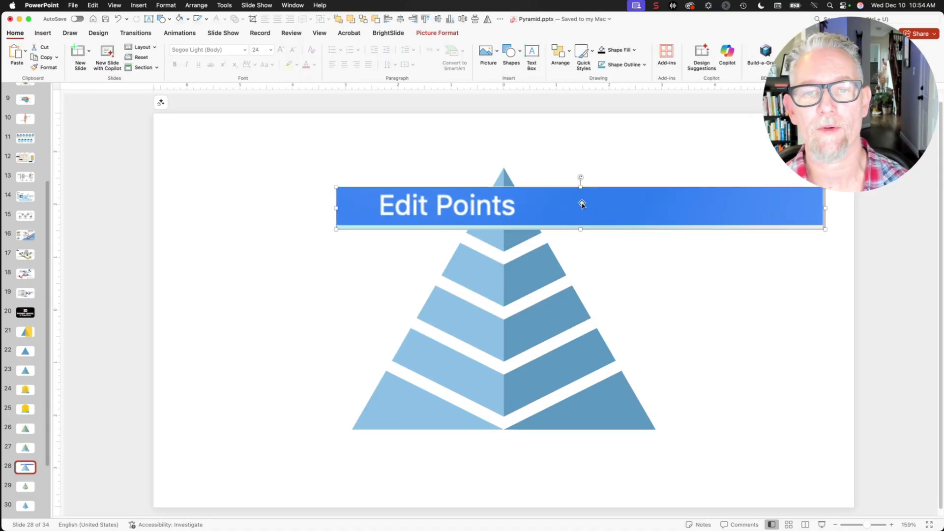
pyautogui.press('super+z')
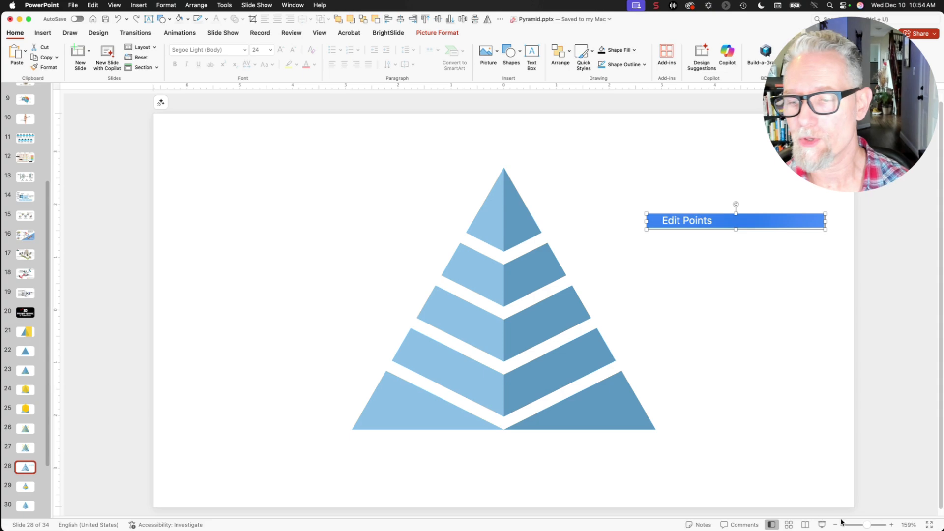
pyautogui.click(868, 526)
pyautogui.click(868, 526)
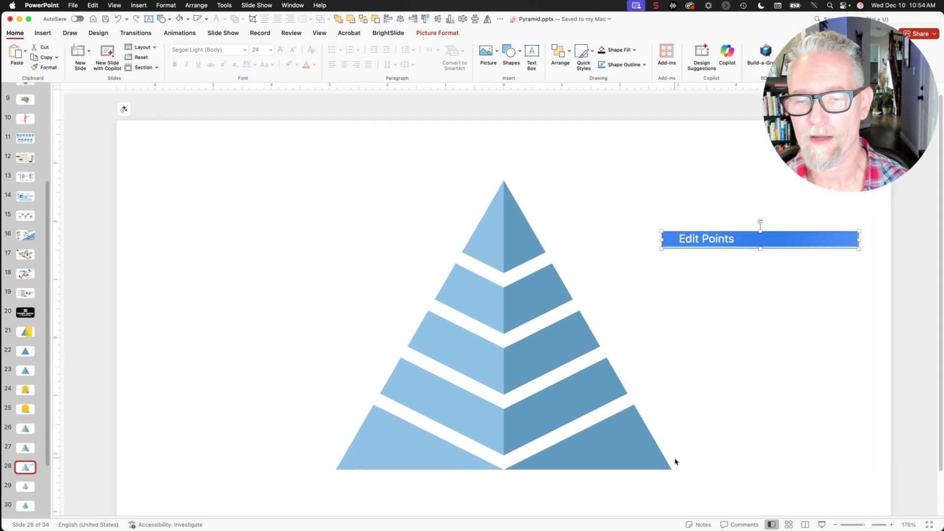
pyautogui.click(618, 435)
pyautogui.rightClick(619, 438)
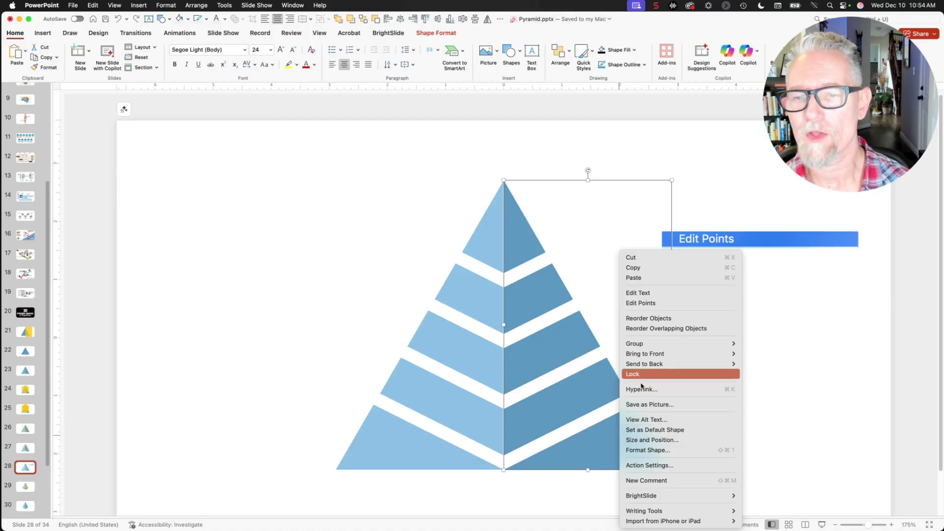
pyautogui.click(644, 302)
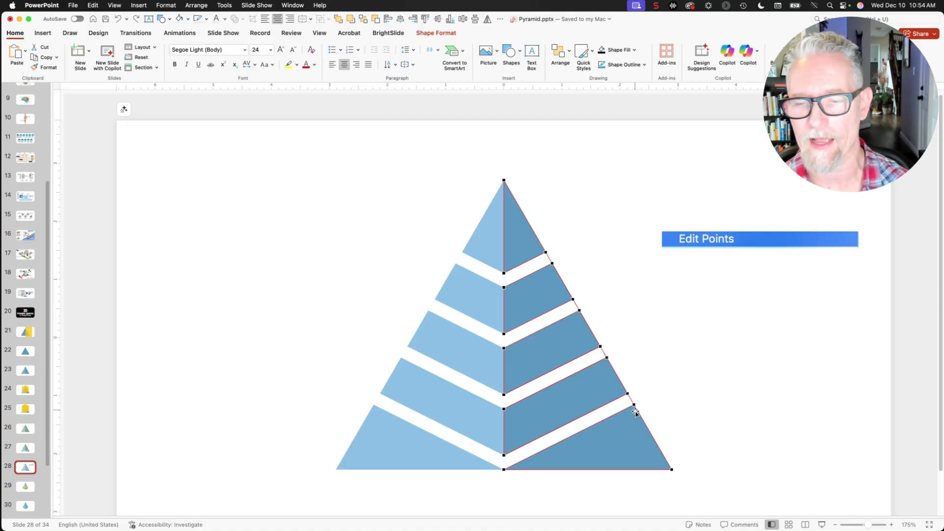
pyautogui.rightClick(634, 407)
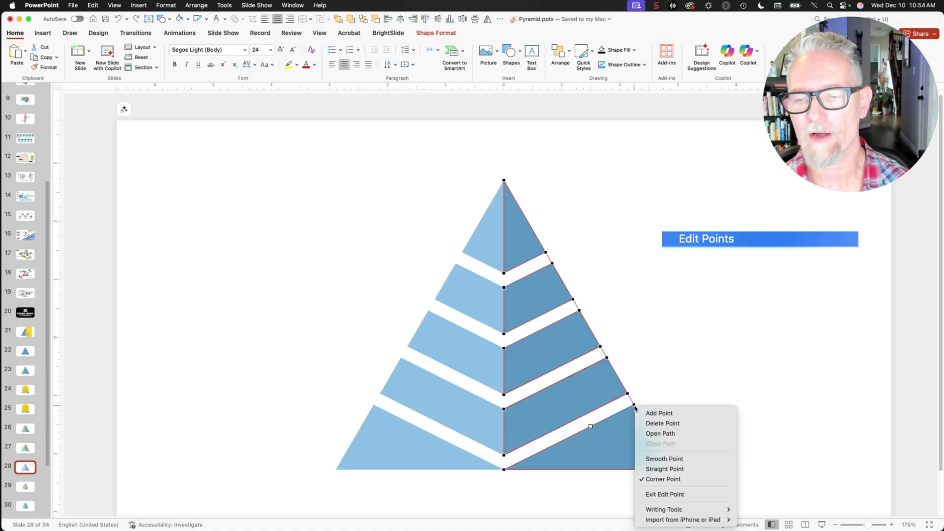
pyautogui.click(667, 424)
pyautogui.rightClick(674, 469)
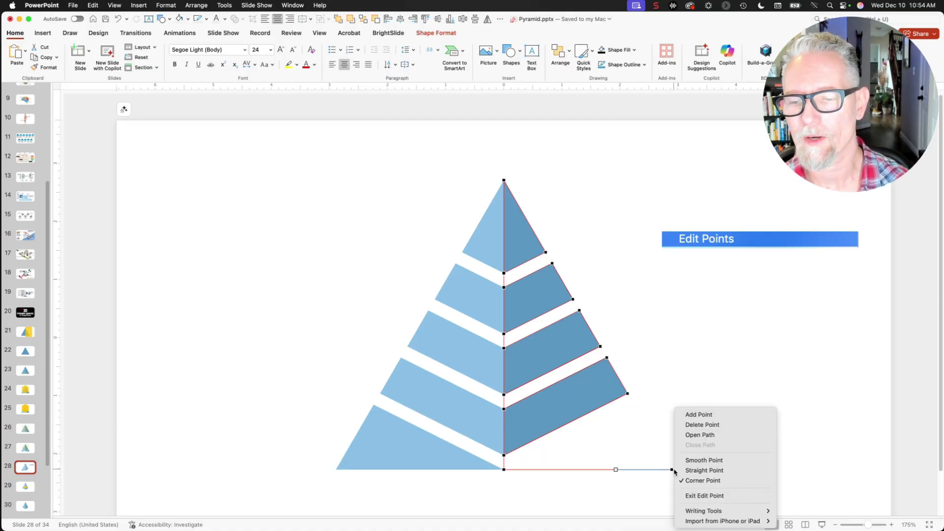
pyautogui.click(694, 424)
# Delete the two unwanted bottom points from the left half so its base matches the right.
pyautogui.click(477, 466)
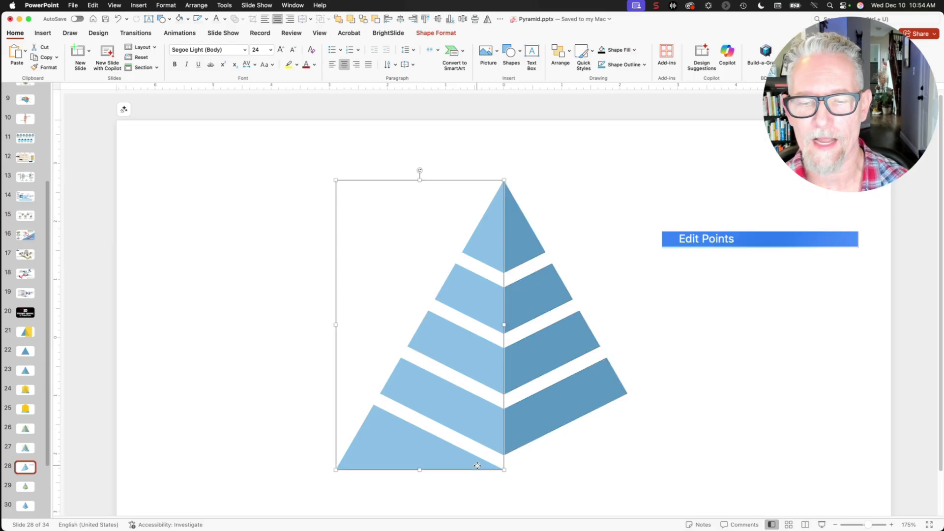
pyautogui.rightClick(421, 450)
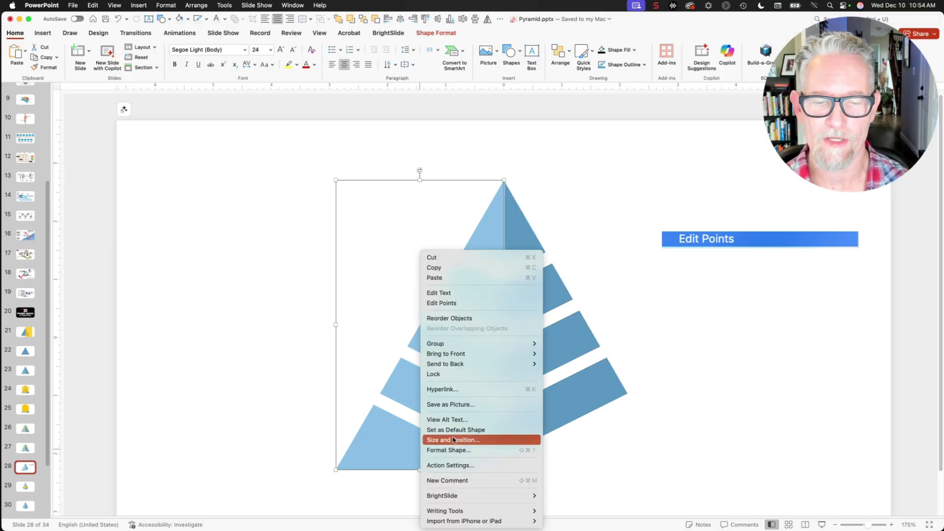
pyautogui.click(441, 303)
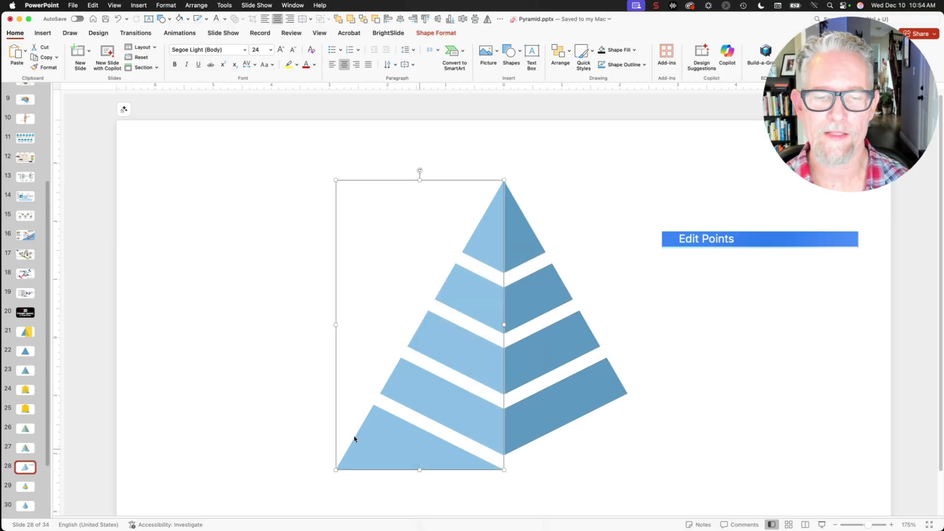
pyautogui.rightClick(375, 405)
pyautogui.click(400, 422)
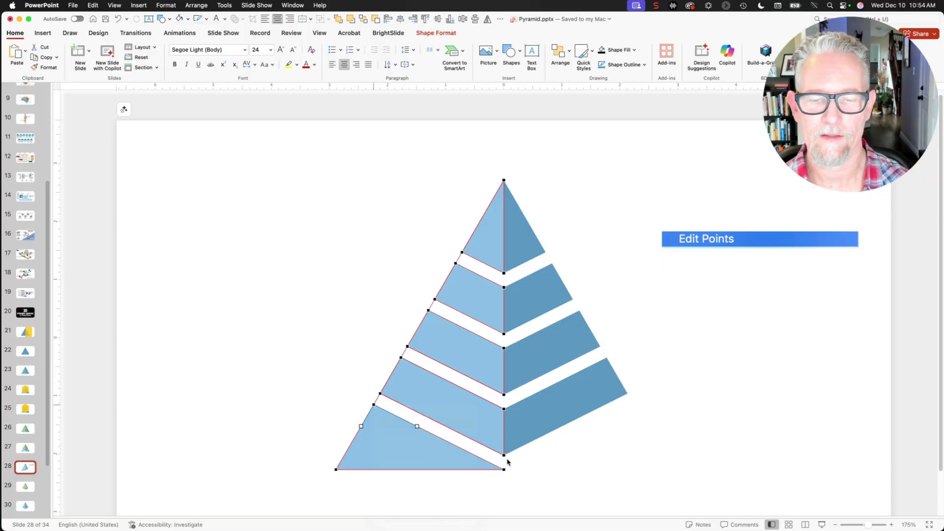
pyautogui.rightClick(504, 469)
pyautogui.click(538, 425)
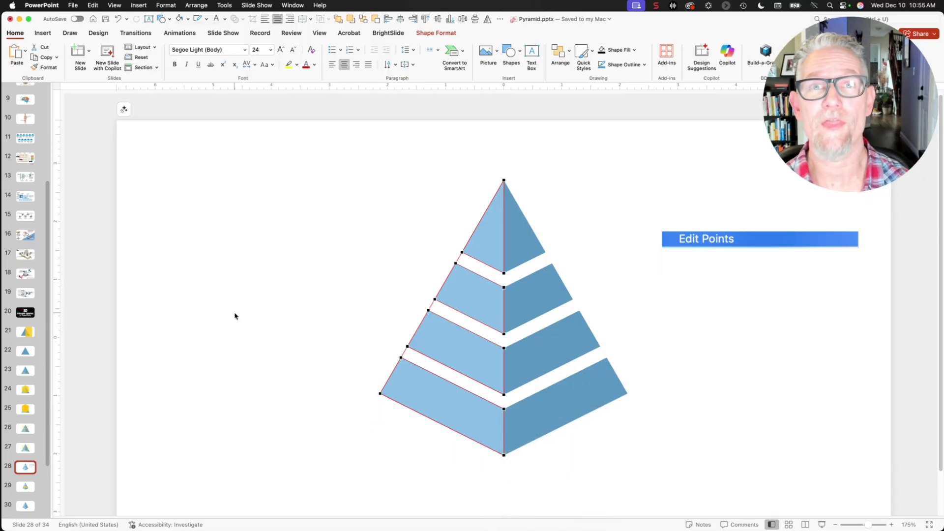
pyautogui.click(43, 34)
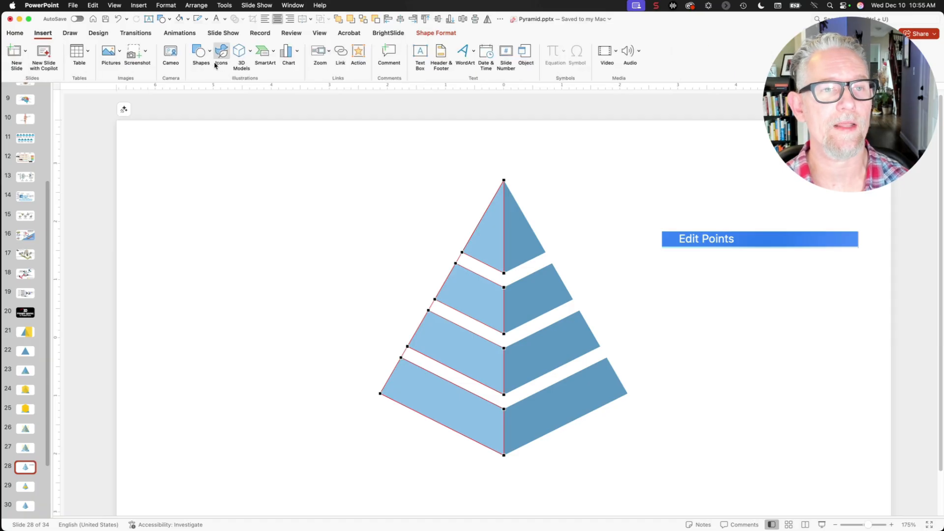
# Insert a Diamond shape and stretch it across the pyramid over the lowest tier gap.
pyautogui.click(197, 54)
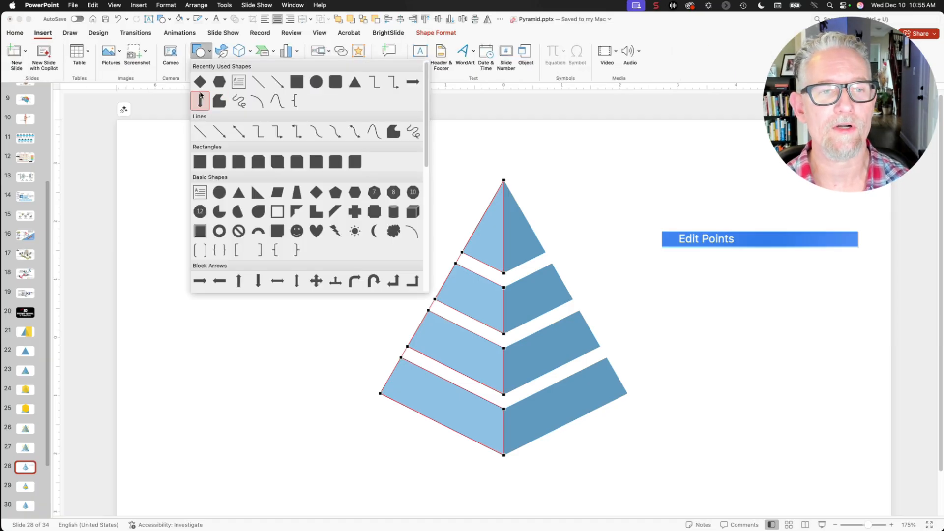
pyautogui.click(203, 83)
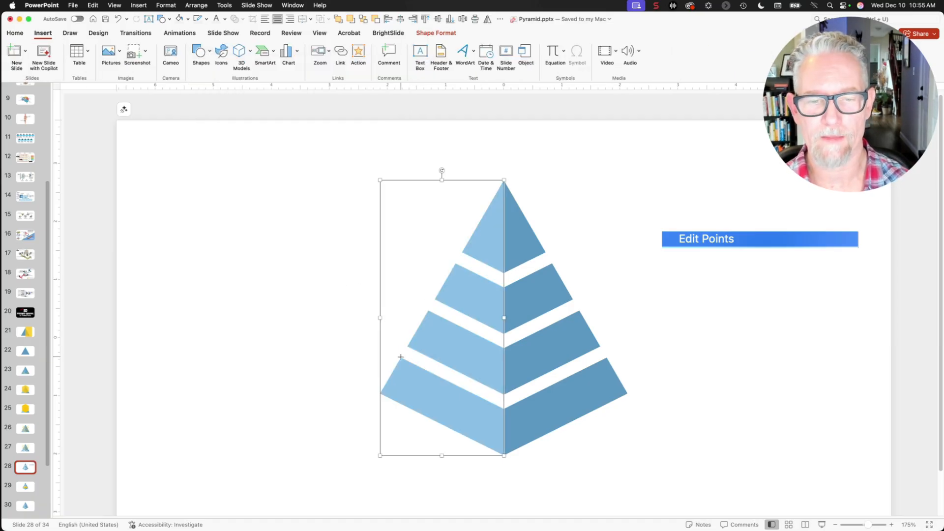
pyautogui.moveTo(401, 357); pyautogui.dragTo(587, 308)
pyautogui.moveTo(531, 327); pyautogui.dragTo(506, 308)
pyautogui.moveTo(398, 358); pyautogui.dragTo(401, 359)
pyautogui.moveTo(603, 360); pyautogui.dragTo(560, 360)
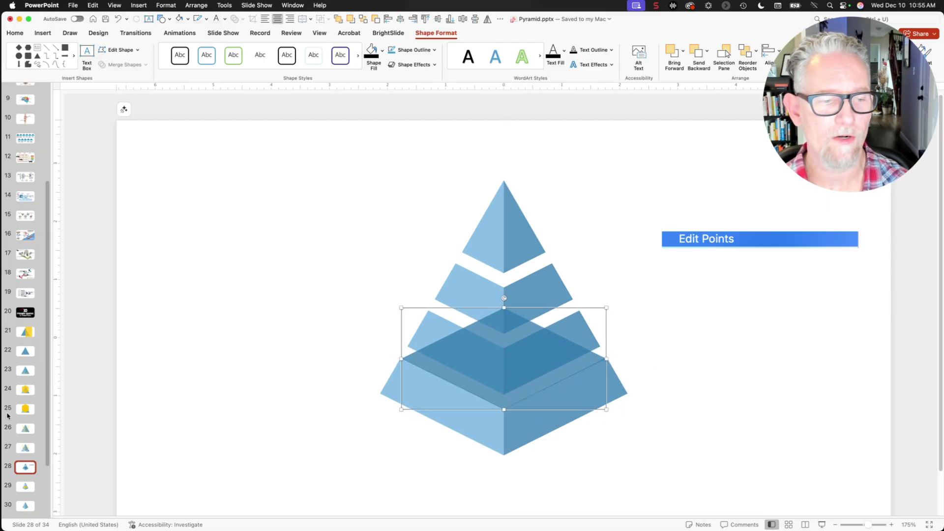
# On slide 29, duplicate the yellow diamond up over the next gap and shrink it to fit.
pyautogui.click(25, 487)
pyautogui.click(528, 362)
pyautogui.moveTo(528, 362)
pyautogui.mouseDown()
pyautogui.moveTo(514, 379)
pyautogui.moveTo(528, 365)
pyautogui.mouseUp()
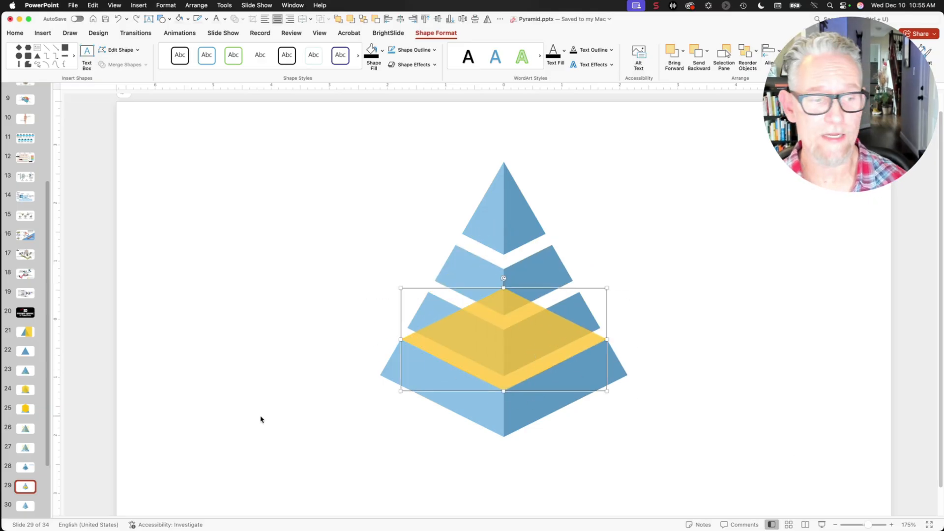
pyautogui.moveTo(514, 370); pyautogui.dragTo(516, 310)
pyautogui.moveTo(606, 227); pyautogui.dragTo(555, 287)
# Place a smaller diamond over the top gap and centre it on the pyramid.
pyautogui.moveTo(502, 312); pyautogui.dragTo(514, 251)
pyautogui.moveTo(580, 191); pyautogui.dragTo(565, 205)
pyautogui.press('super+z')
pyautogui.press('super+z')
pyautogui.moveTo(537, 268); pyautogui.dragTo(535, 226)
pyautogui.moveTo(579, 194); pyautogui.dragTo(554, 221)
pyautogui.moveTo(516, 250); pyautogui.dragTo(518, 252)
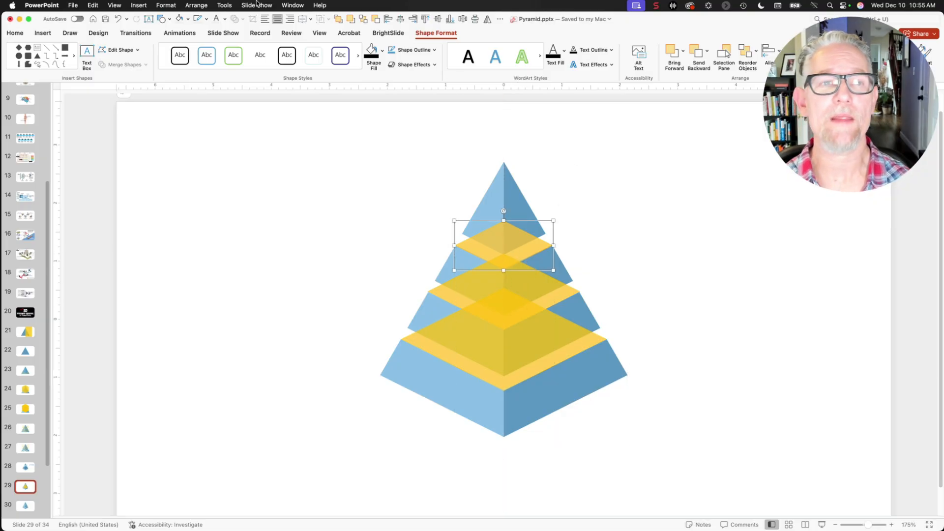
pyautogui.click(166, 5)
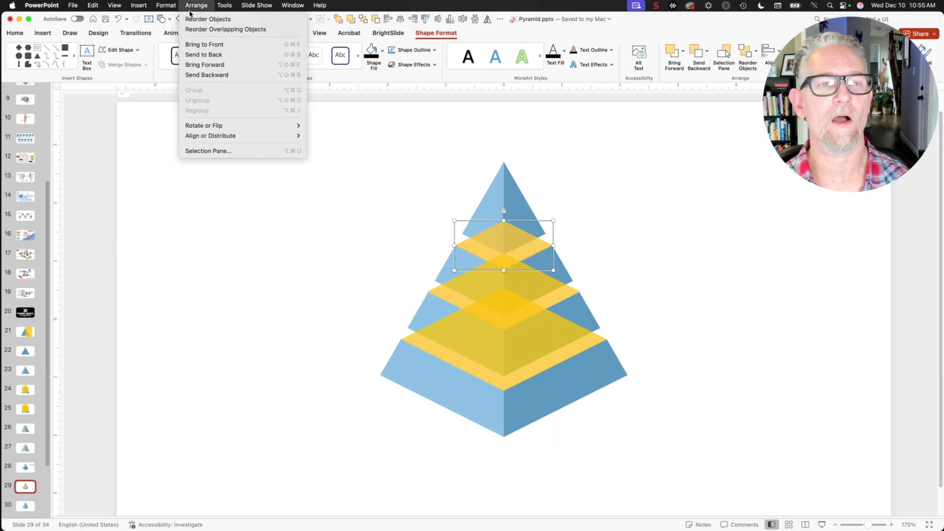
pyautogui.click(193, 19)
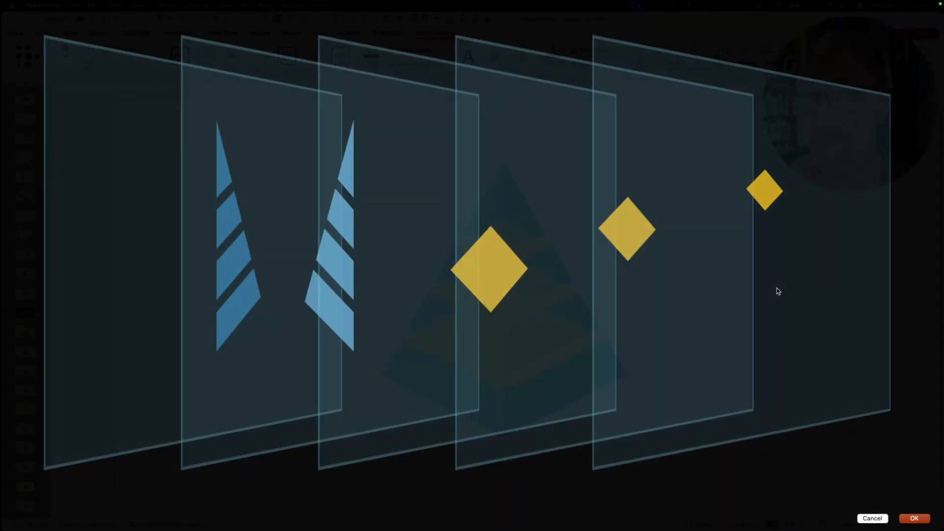
pyautogui.press('Escape')
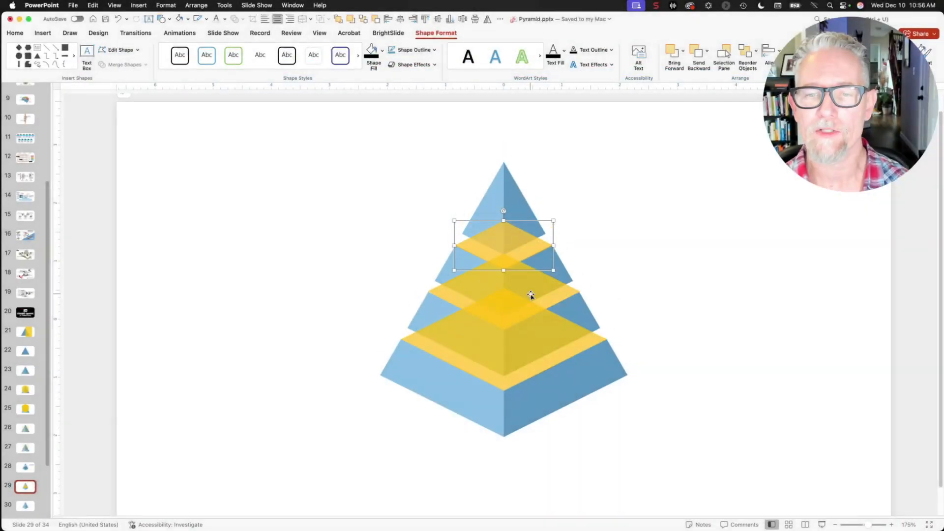
pyautogui.keyDown('shift'); pyautogui.click(514, 303); pyautogui.keyUp('shift')
# Send the three yellow diamonds to the back behind the pyramid, then view slide 30.
pyautogui.keyDown('shift'); pyautogui.click(508, 364); pyautogui.keyUp('shift')
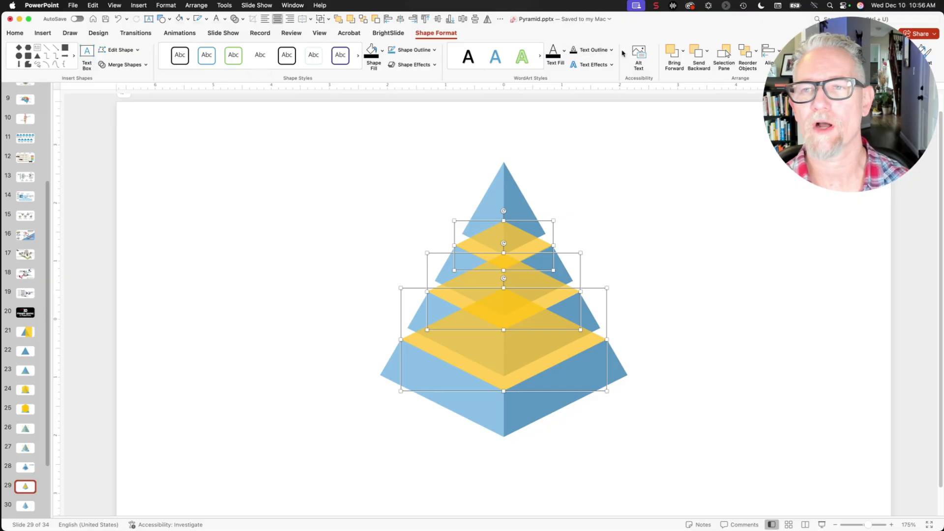
pyautogui.click(707, 51)
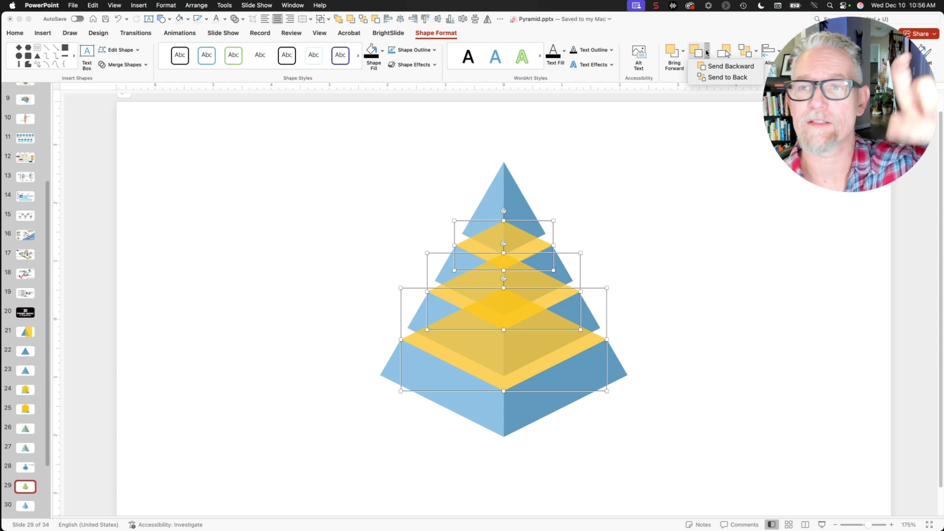
pyautogui.click(712, 77)
pyautogui.click(27, 504)
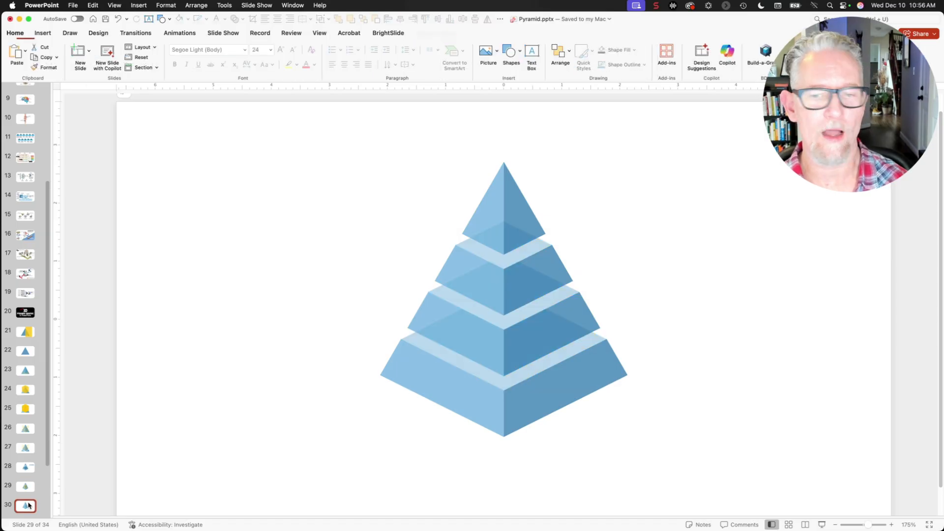
# Fill slide 29's three diamond bands light blue, then return to slide 30.
pyautogui.click(21, 488)
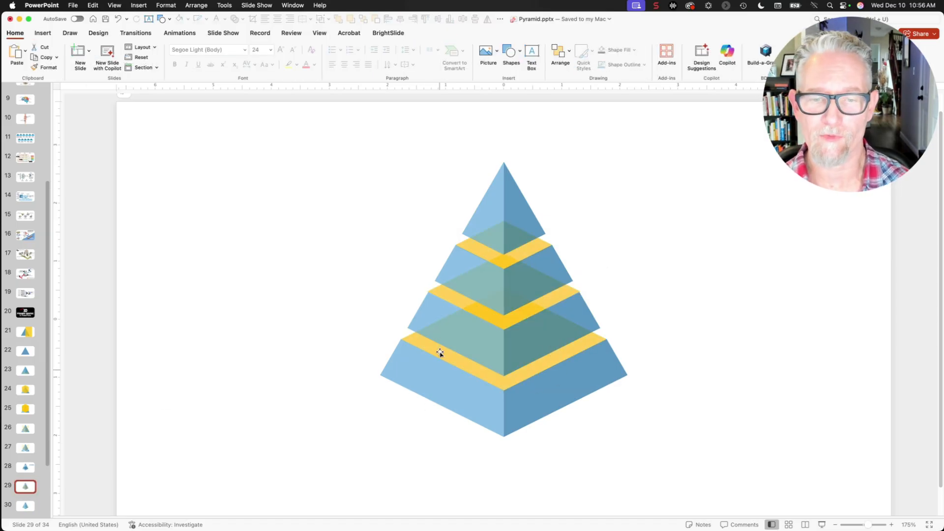
pyautogui.click(468, 310)
pyautogui.keyDown('shift'); pyautogui.click(492, 256); pyautogui.keyUp('shift')
pyautogui.keyDown('shift'); pyautogui.click(470, 243); pyautogui.keyUp('shift')
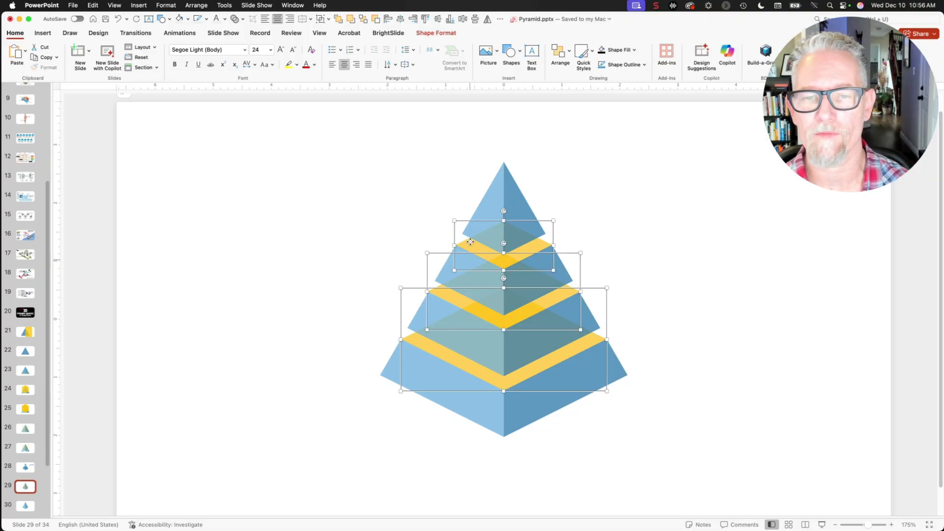
pyautogui.click(635, 50)
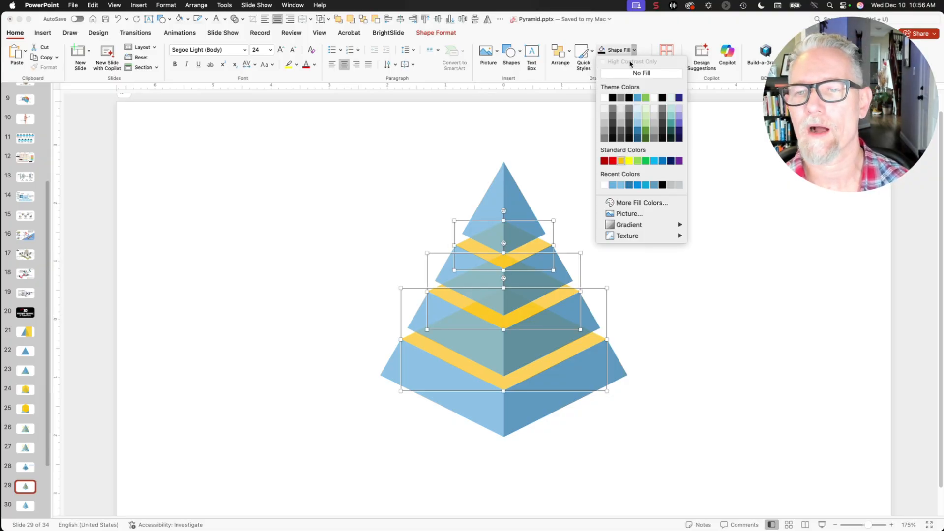
pyautogui.click(621, 185)
pyautogui.scroll(-1, 30, 491)
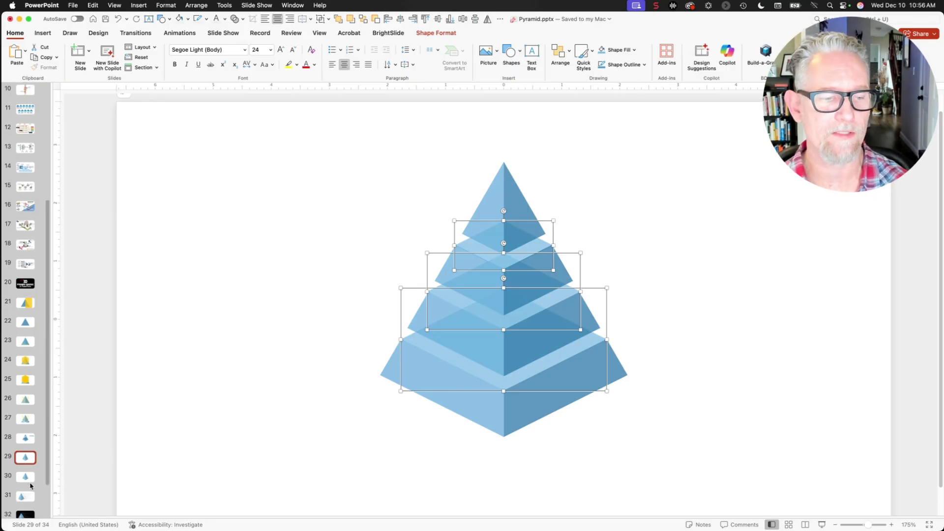
pyautogui.click(31, 477)
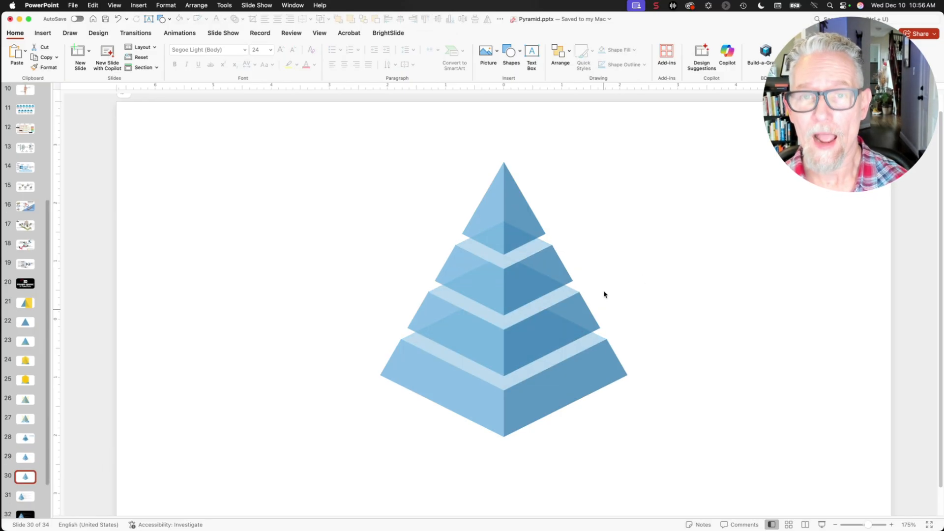
# Present from slide 30 and advance through three slides to the closing title.
pyautogui.press('super+shift+Return')
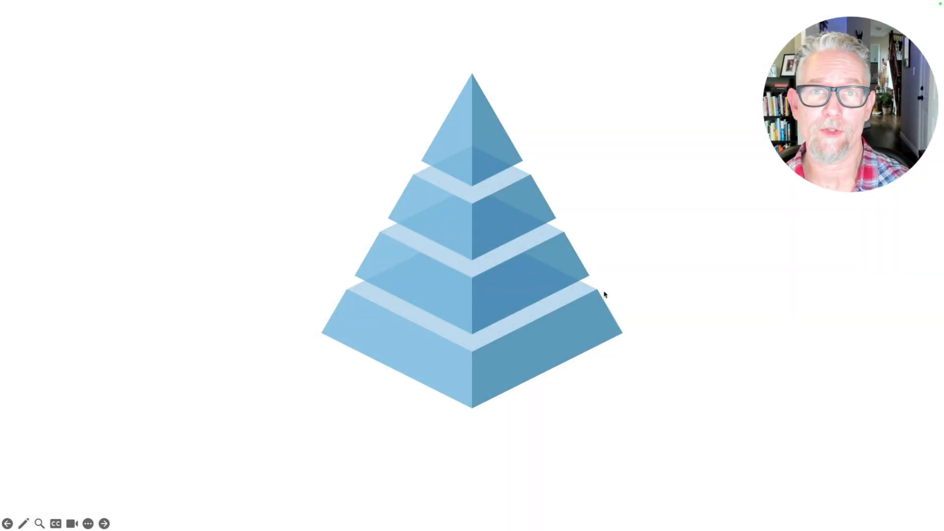
pyautogui.press('Right')
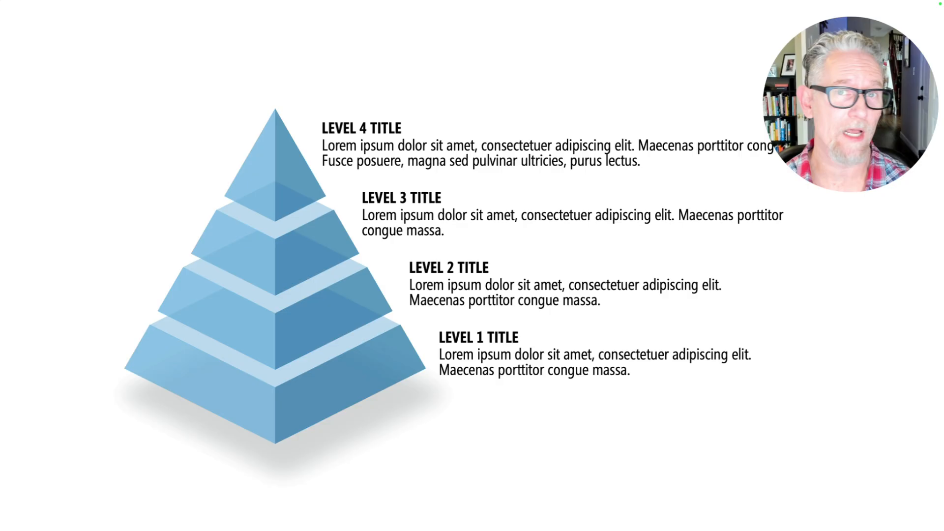
pyautogui.press('Right')
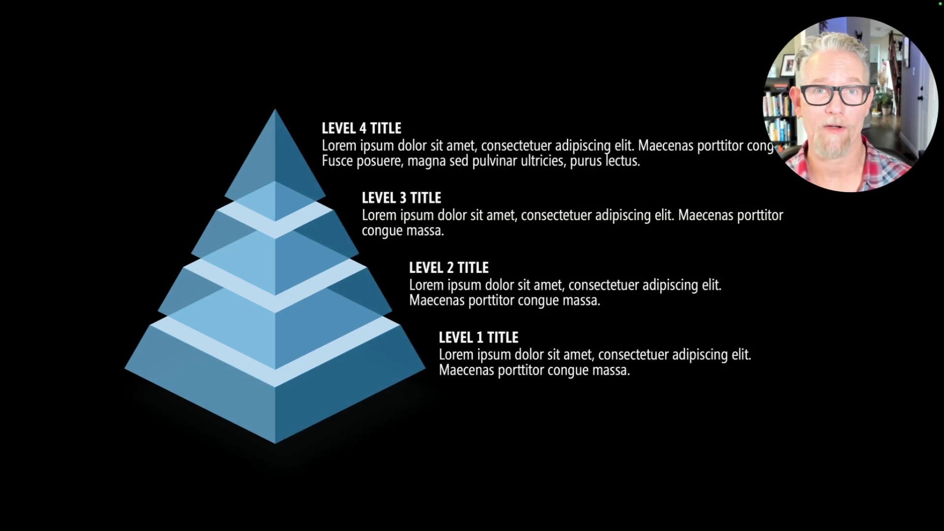
pyautogui.press('Right')
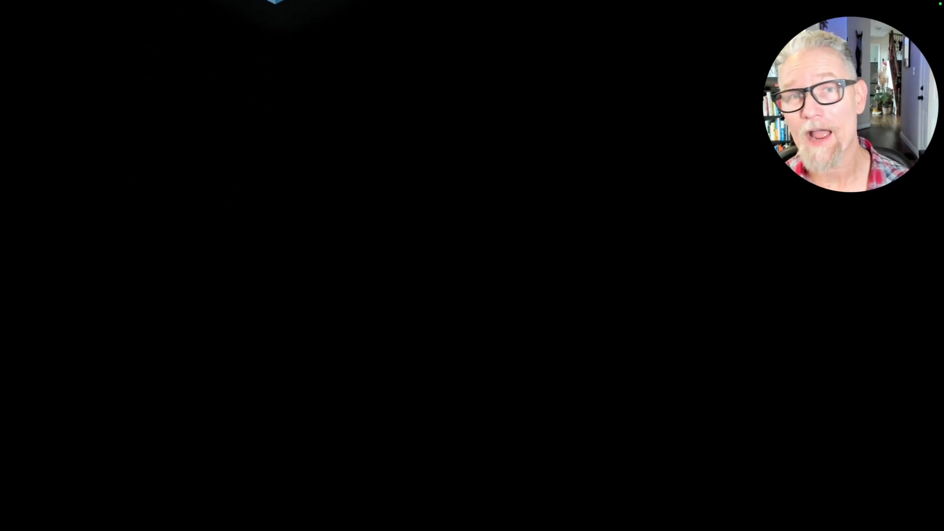